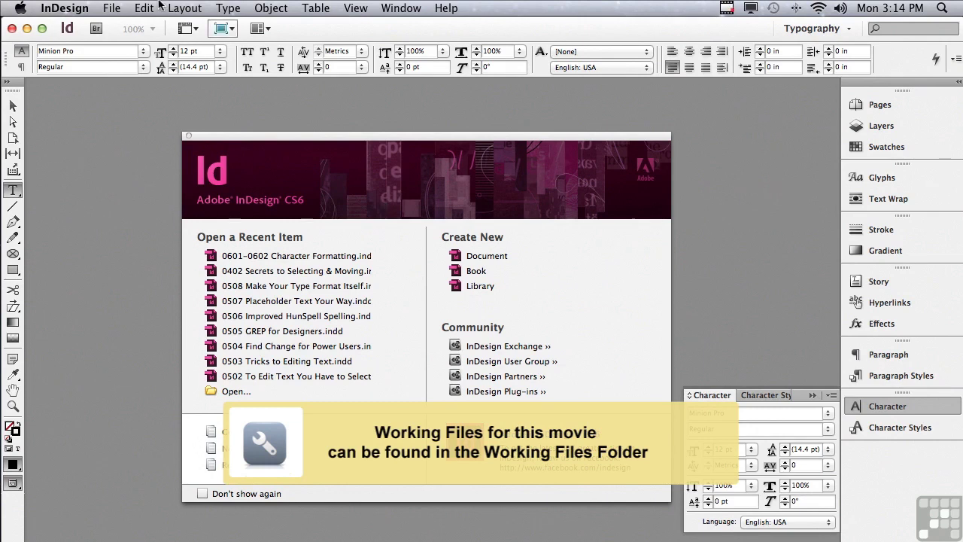
In the Open dialog, browse the Sample Layouts folder and select '0601-0602 Character Formatting.indd'
{"action": "left_click", "coordinate": [106, 9]}
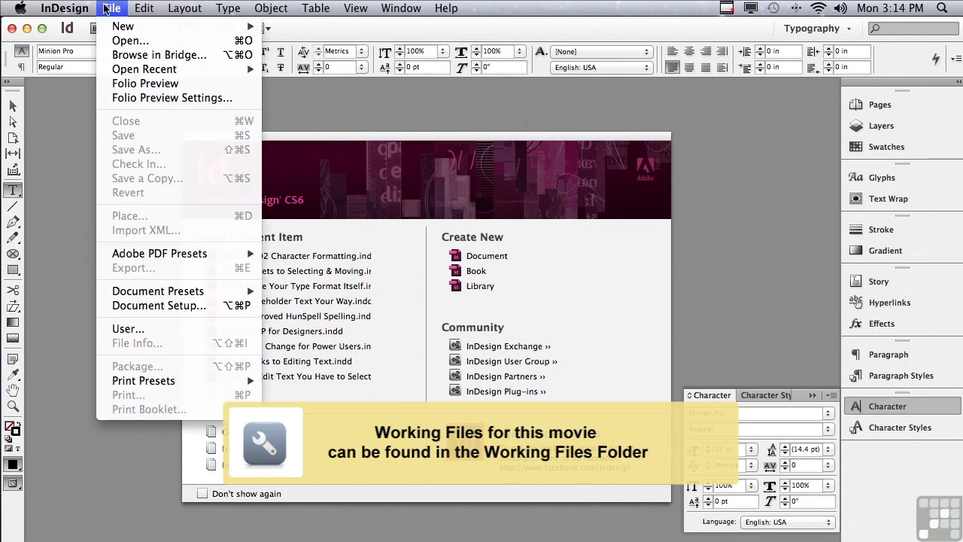
{"action": "left_click", "coordinate": [115, 41]}
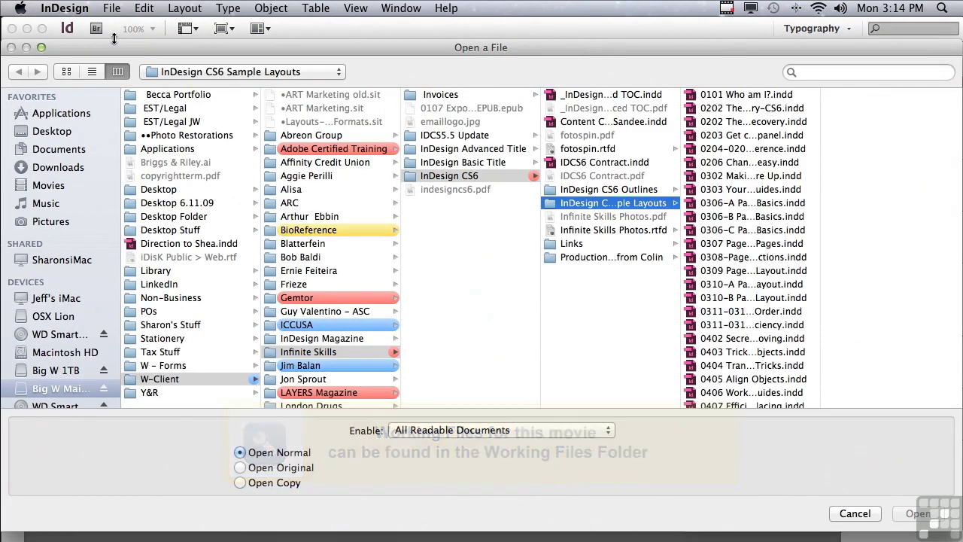
{"action": "left_click_drag", "start_coordinate": [820, 264], "coordinate": [813, 362]}
{"action": "scroll", "coordinate": [813, 362], "scroll_direction": "down", "scroll_amount": 3}
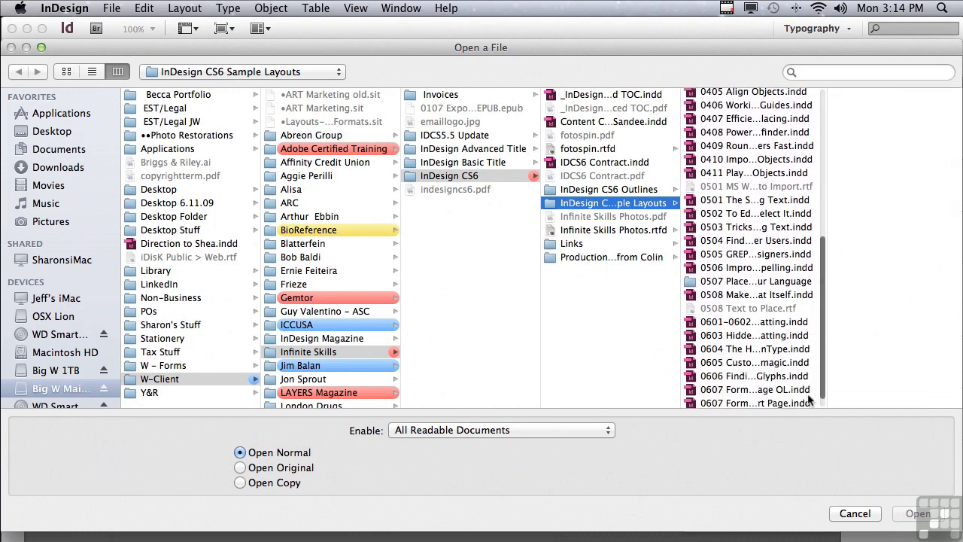
{"action": "left_click", "coordinate": [728, 323]}
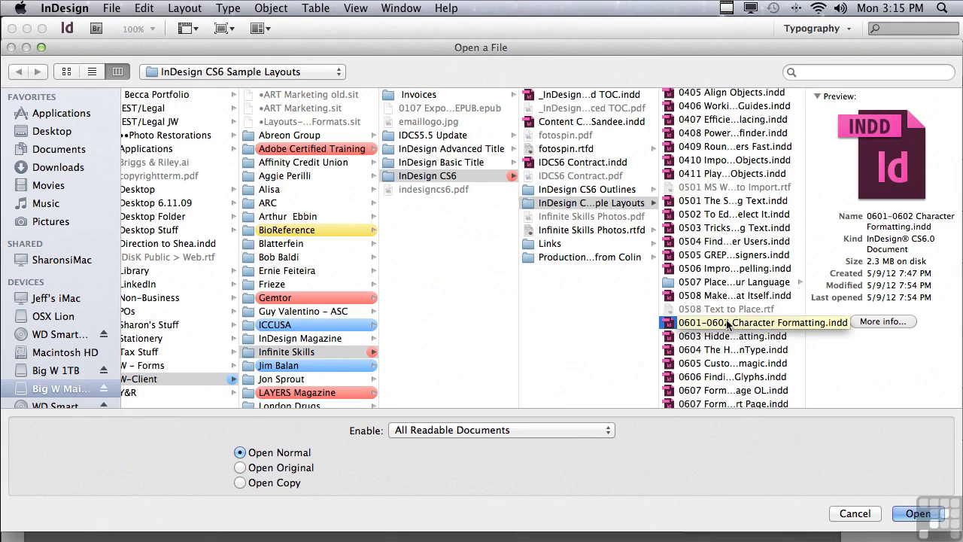
Open '0601-0602 Character Formatting.indd' and scroll up to the story's headline
{"action": "left_click", "coordinate": [913, 514]}
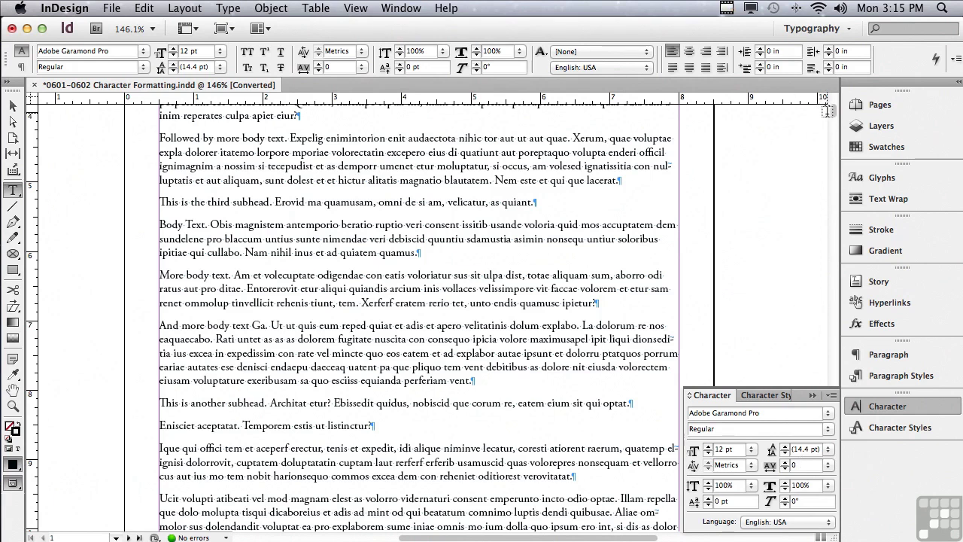
{"action": "scroll", "coordinate": [828, 113], "scroll_direction": "up", "scroll_amount": 5}
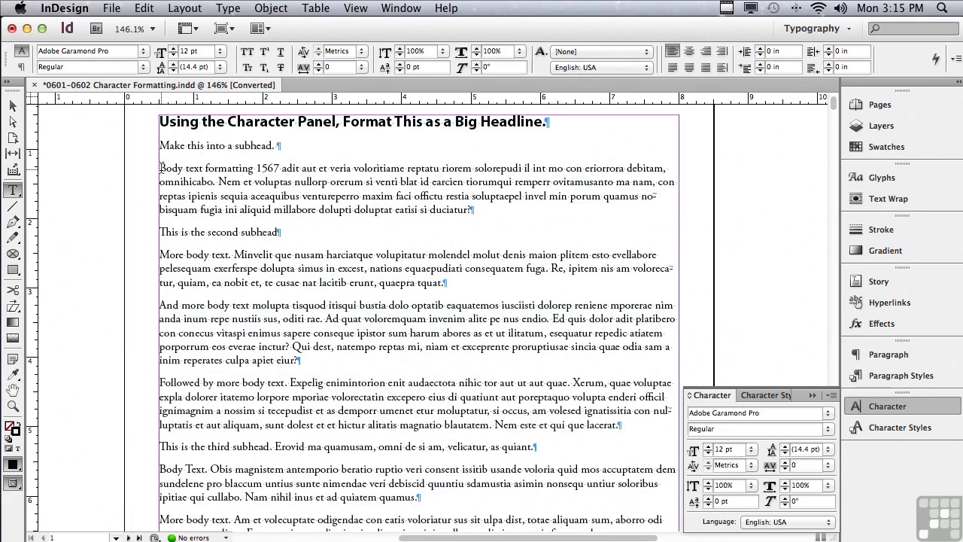
{"action": "left_click_drag", "start_coordinate": [159, 167], "coordinate": [502, 211]}
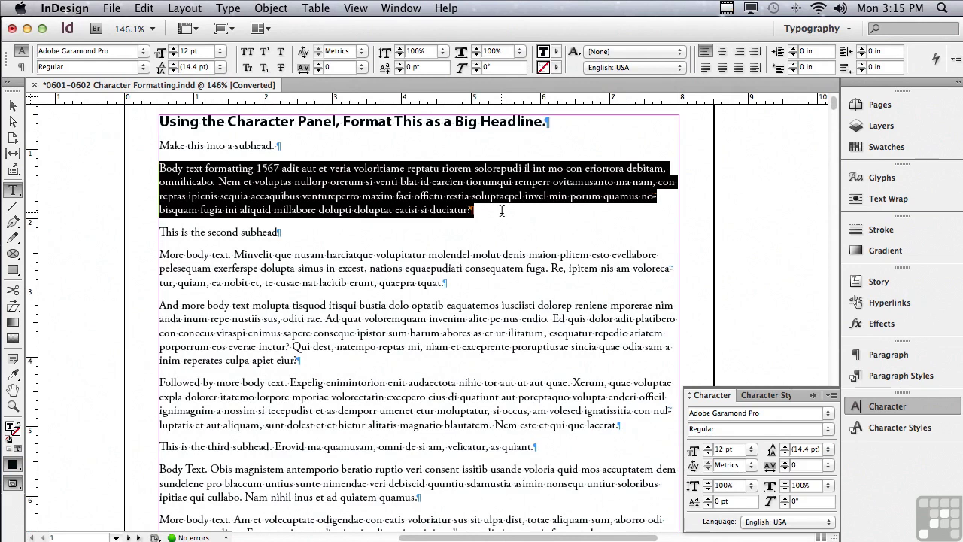
{"action": "left_click", "coordinate": [785, 468]}
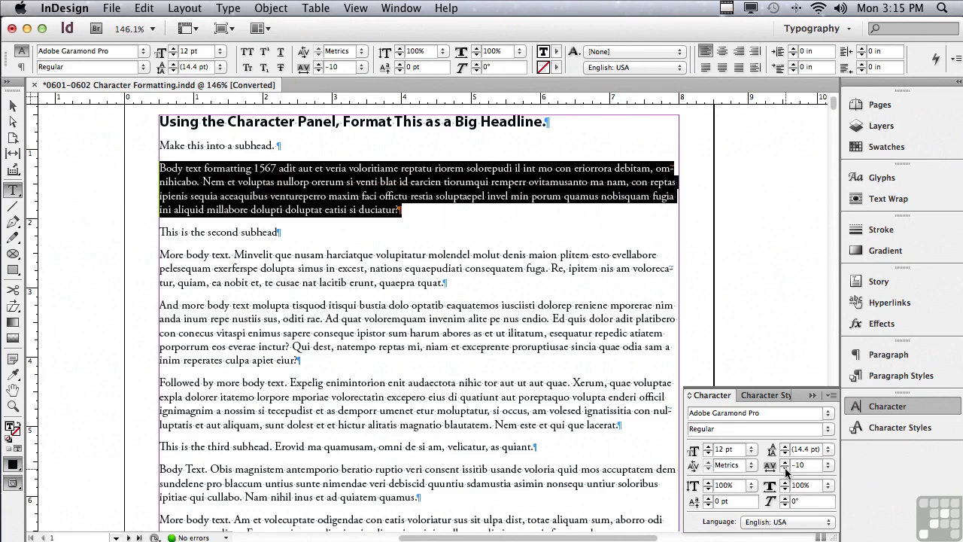
{"action": "left_click", "coordinate": [785, 467]}
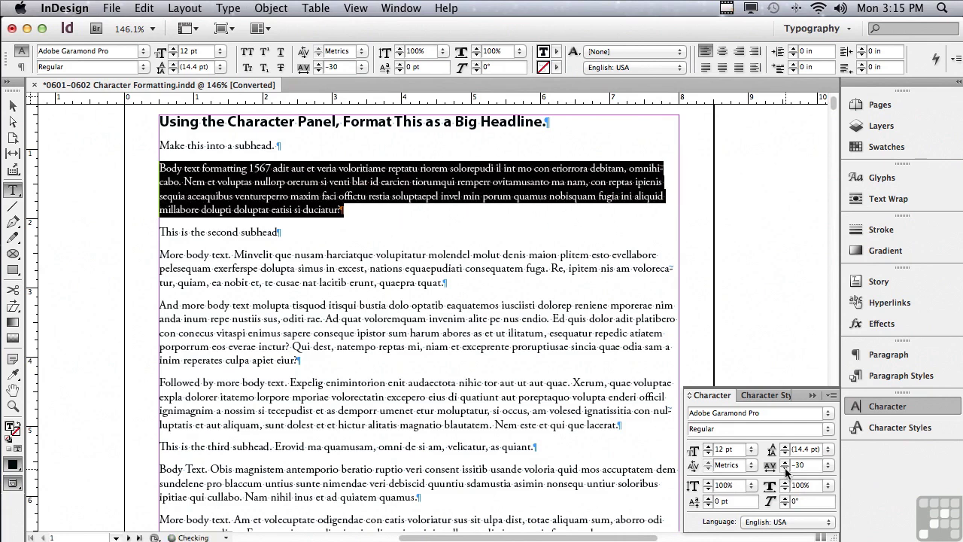
{"action": "left_click", "coordinate": [785, 467]}
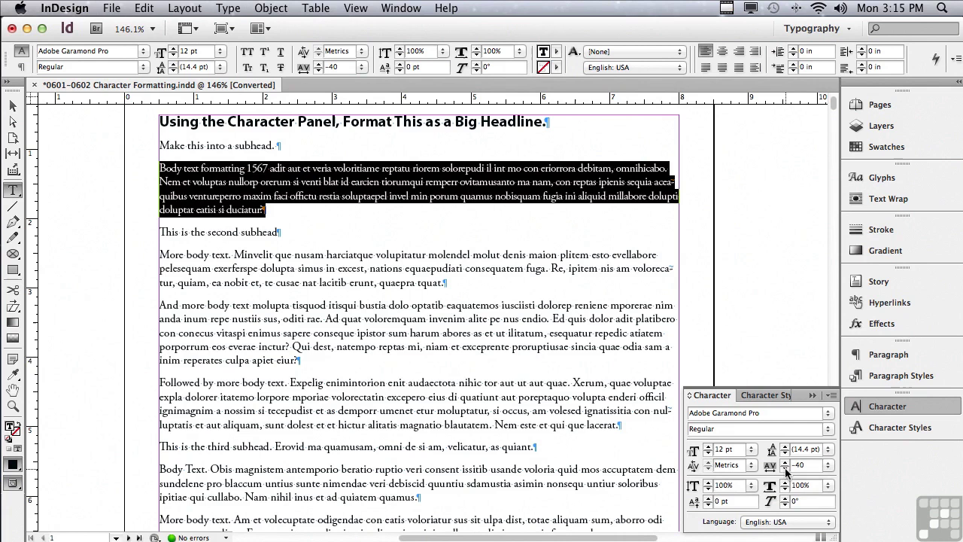
{"action": "left_click", "coordinate": [785, 468]}
{"action": "left_click", "coordinate": [785, 468]}
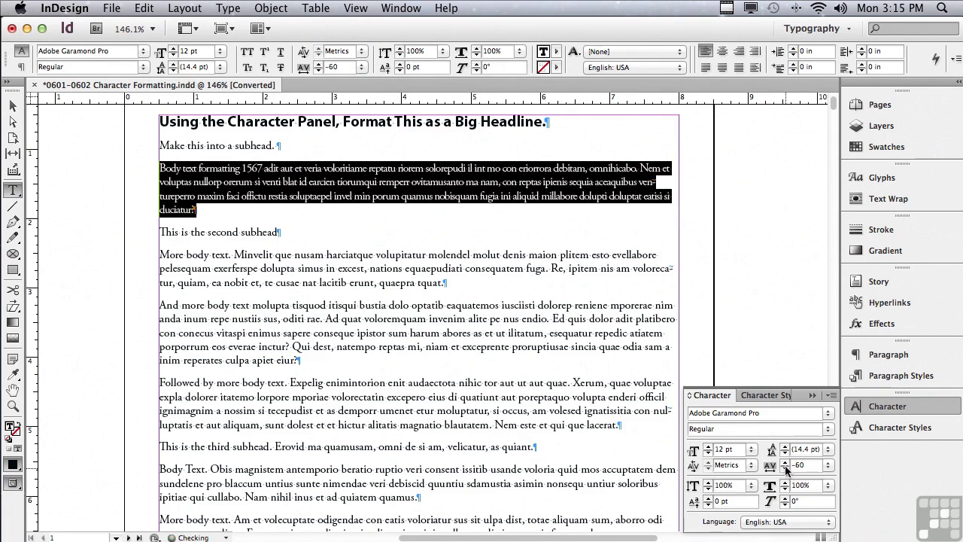
{"action": "left_click", "coordinate": [785, 465]}
{"action": "left_click", "coordinate": [785, 465]}
{"action": "left_click", "coordinate": [785, 465]}
{"action": "left_click", "coordinate": [785, 465]}
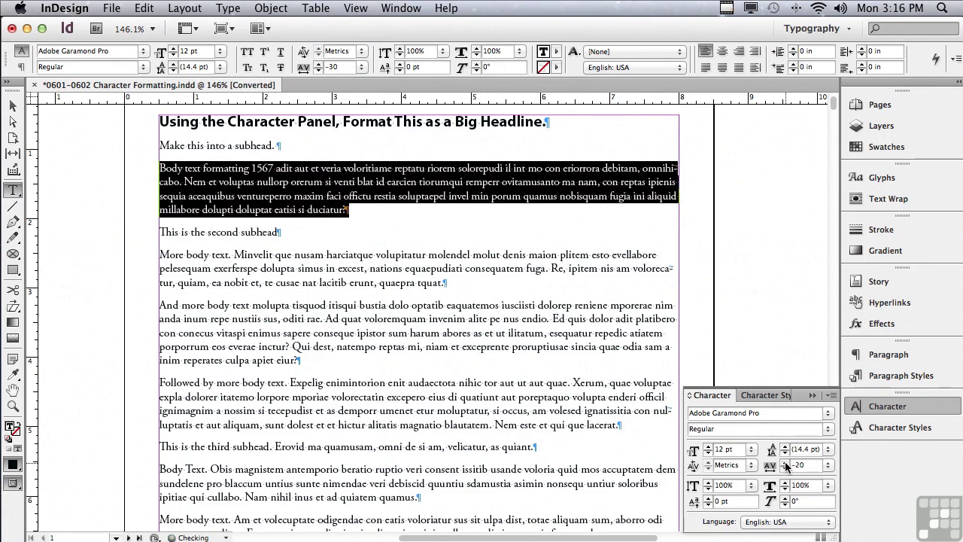
{"action": "left_click", "coordinate": [785, 465]}
{"action": "left_click", "coordinate": [785, 465]}
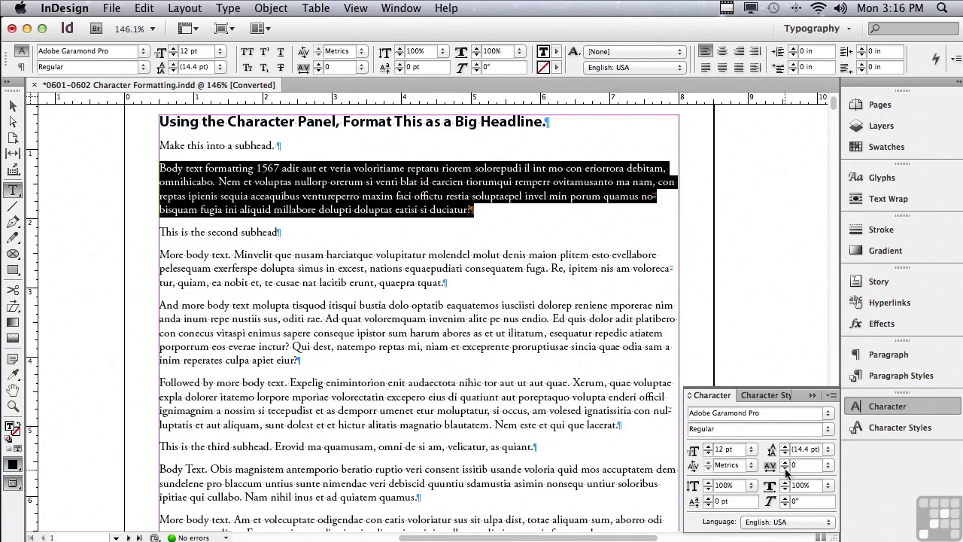
Tighten the first body paragraph's tracking from -20 to -25 in the Character panel
{"action": "left_click", "coordinate": [785, 469]}
{"action": "left_click", "coordinate": [785, 469]}
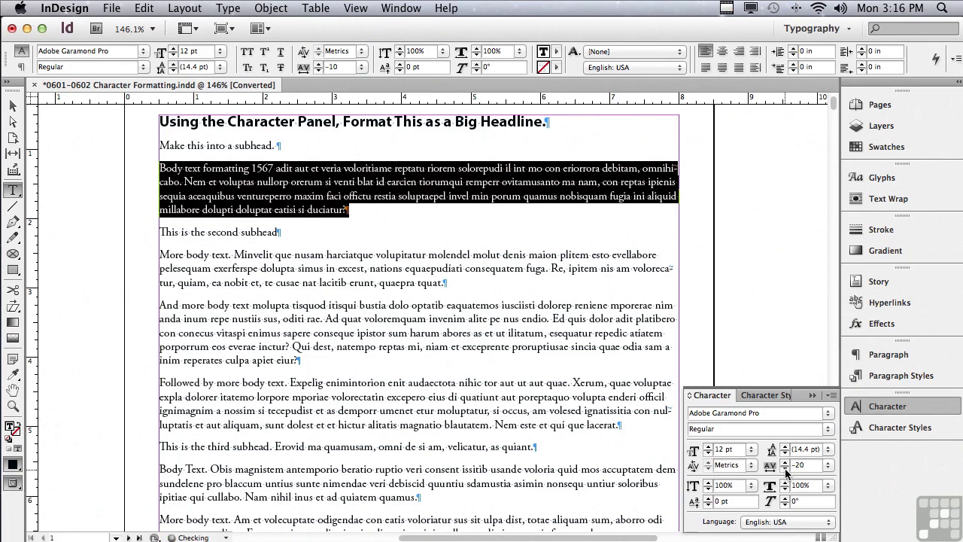
{"action": "left_click", "coordinate": [828, 466]}
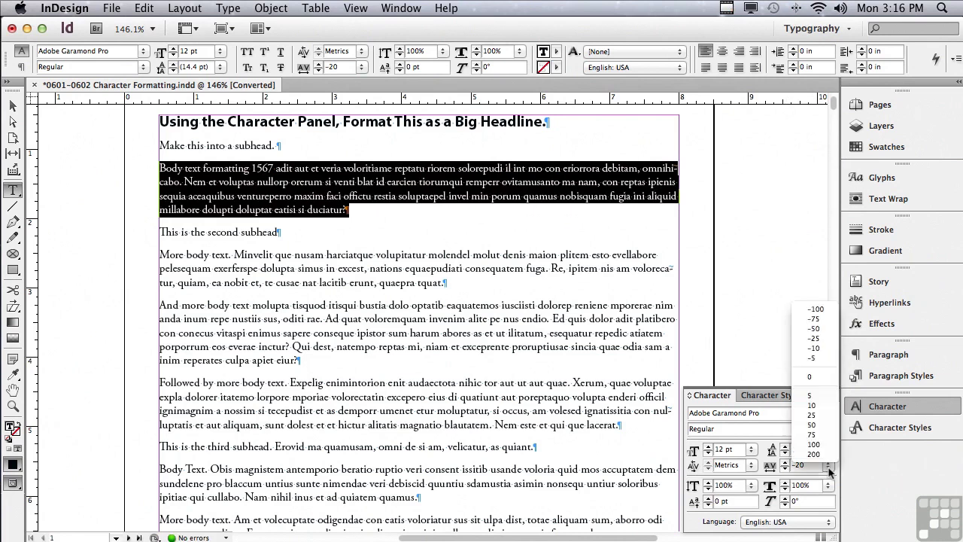
{"action": "left_click", "coordinate": [815, 338]}
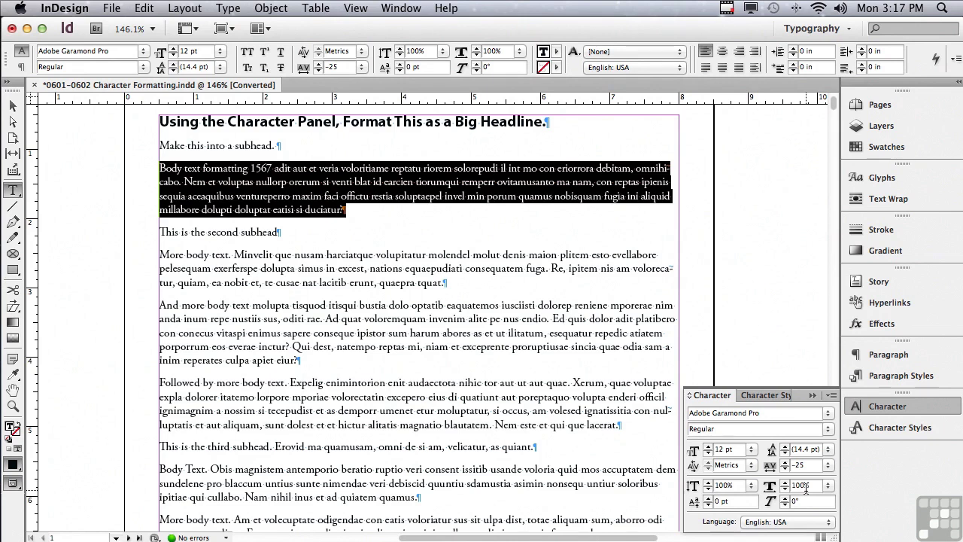
Stretch the first body paragraph to 200% vertical scale, then pick the Zoom tool
{"action": "left_click", "coordinate": [752, 486]}
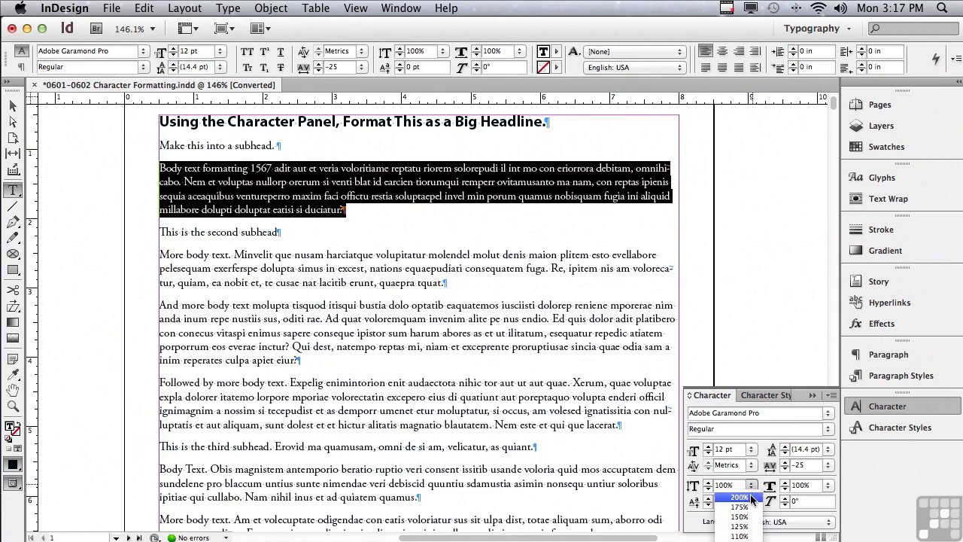
{"action": "left_click", "coordinate": [740, 498]}
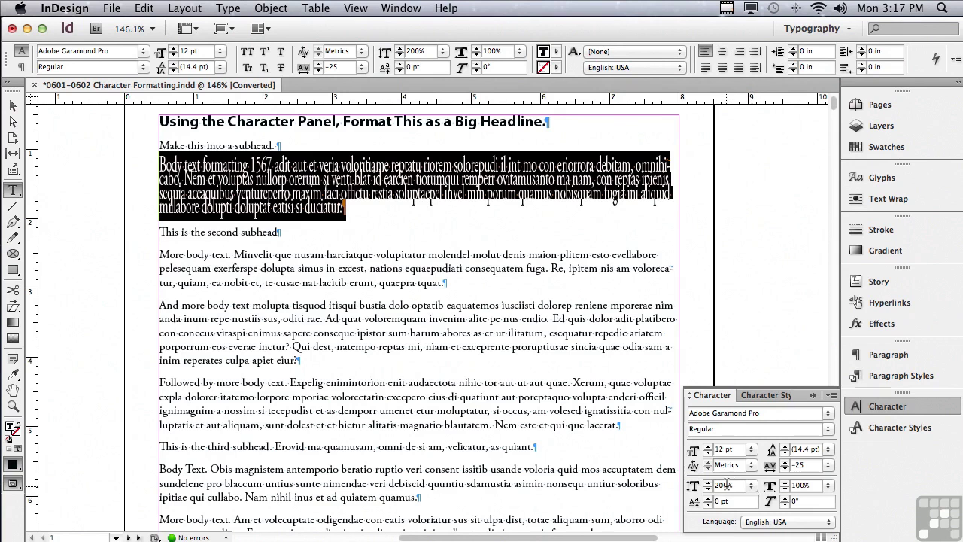
{"action": "left_click", "coordinate": [13, 406]}
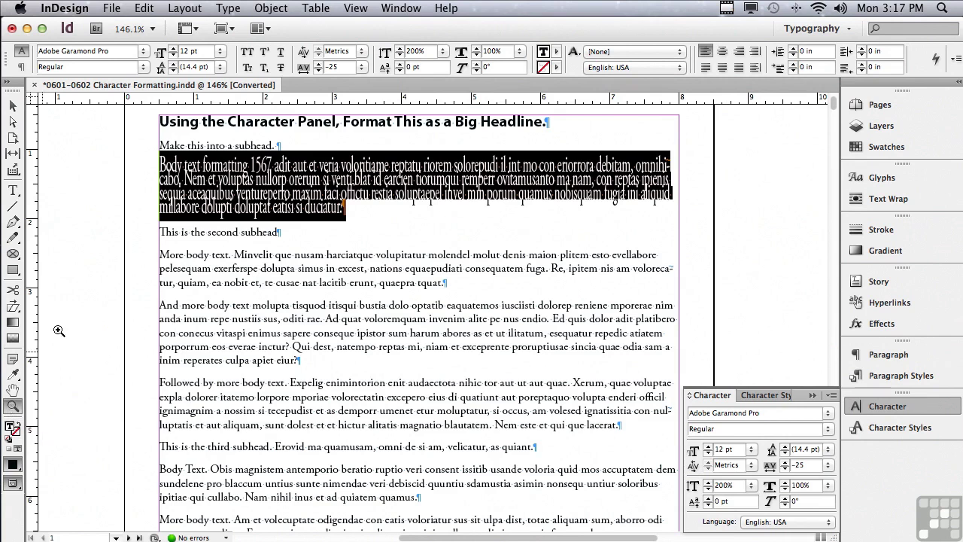
Zoom in on the subhead and first body lines, then reset vertical scale to 100%
{"action": "left_click_drag", "start_coordinate": [150, 138], "coordinate": [280, 230]}
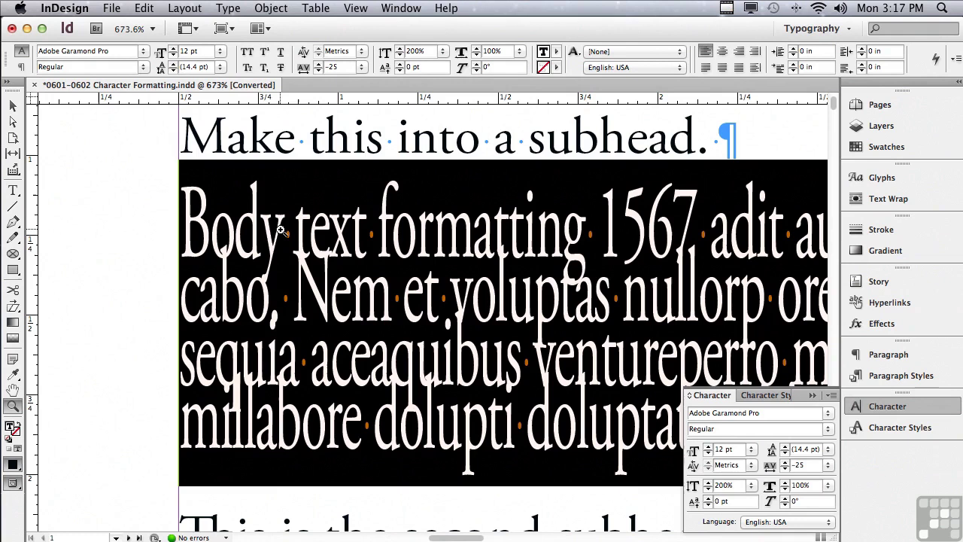
{"action": "left_click", "coordinate": [753, 486]}
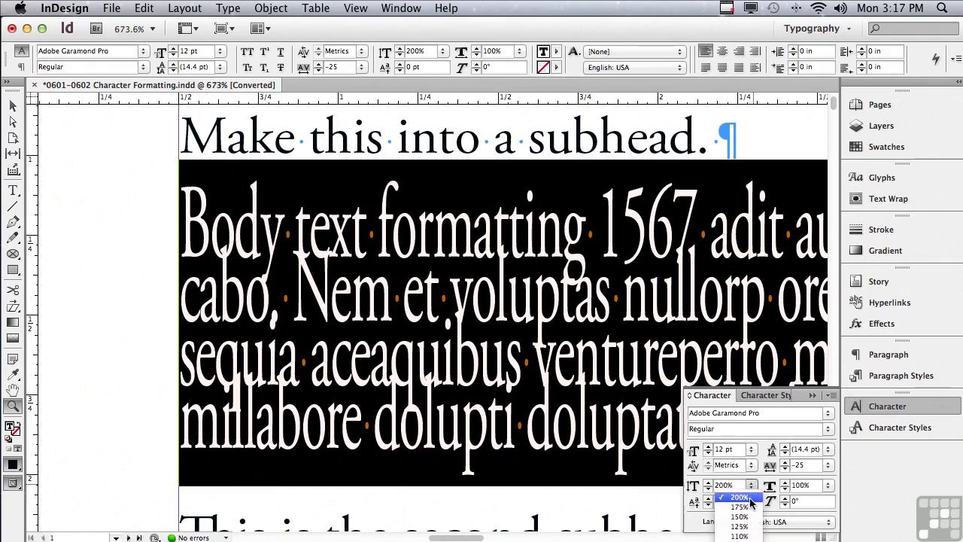
{"action": "left_click", "coordinate": [740, 538]}
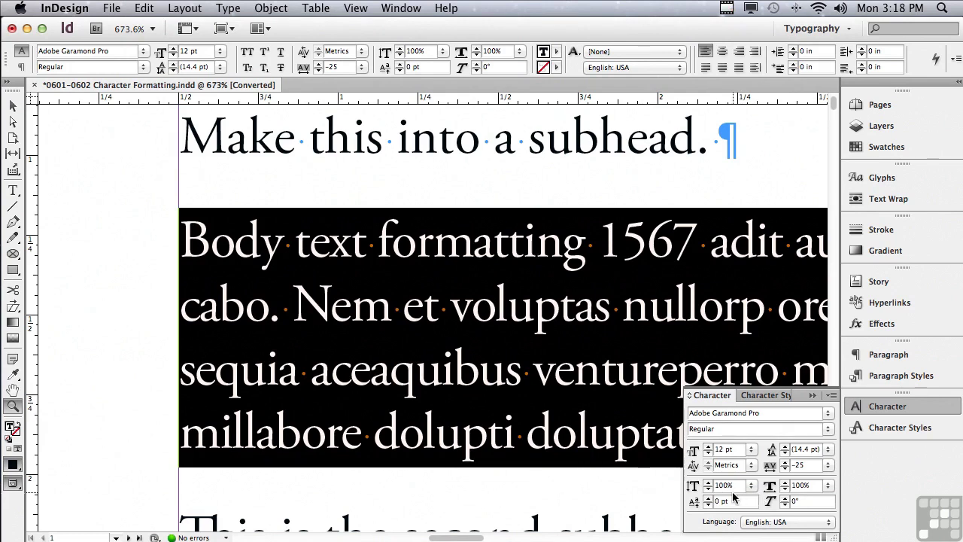
Condense the first body paragraph's horizontal scale, trying 90% before settling on 25%
{"action": "left_click", "coordinate": [829, 487]}
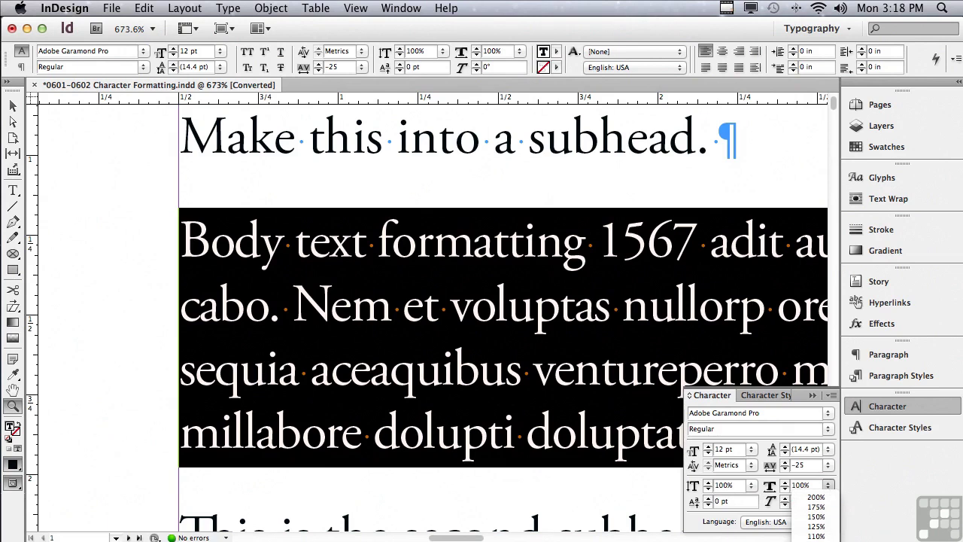
{"action": "left_click", "coordinate": [816, 541]}
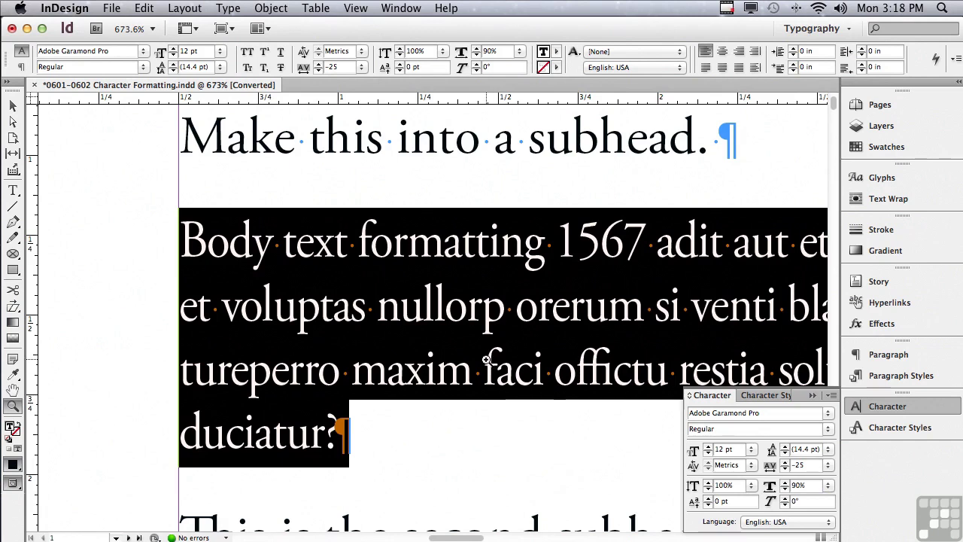
{"action": "left_click", "coordinate": [829, 486]}
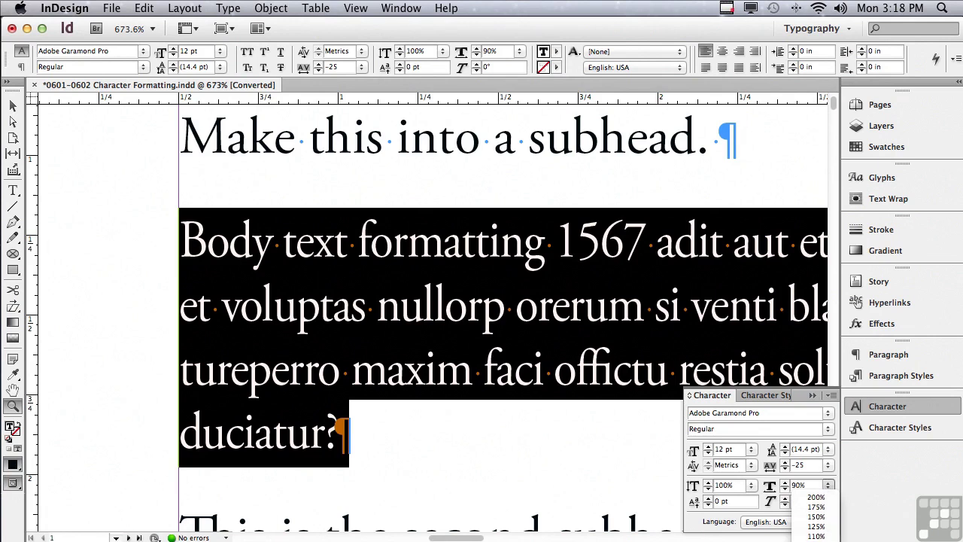
{"action": "key", "text": "Escape"}
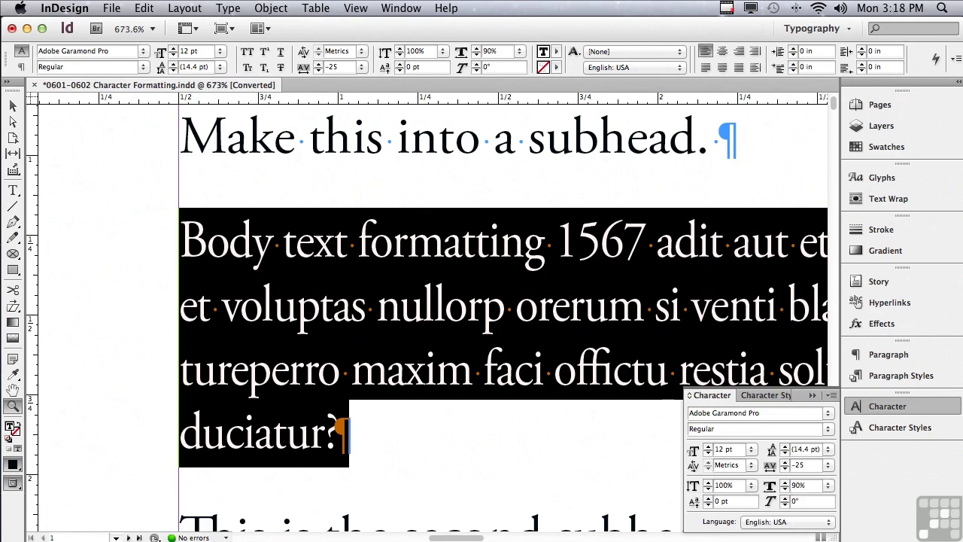
{"action": "left_click", "coordinate": [828, 486]}
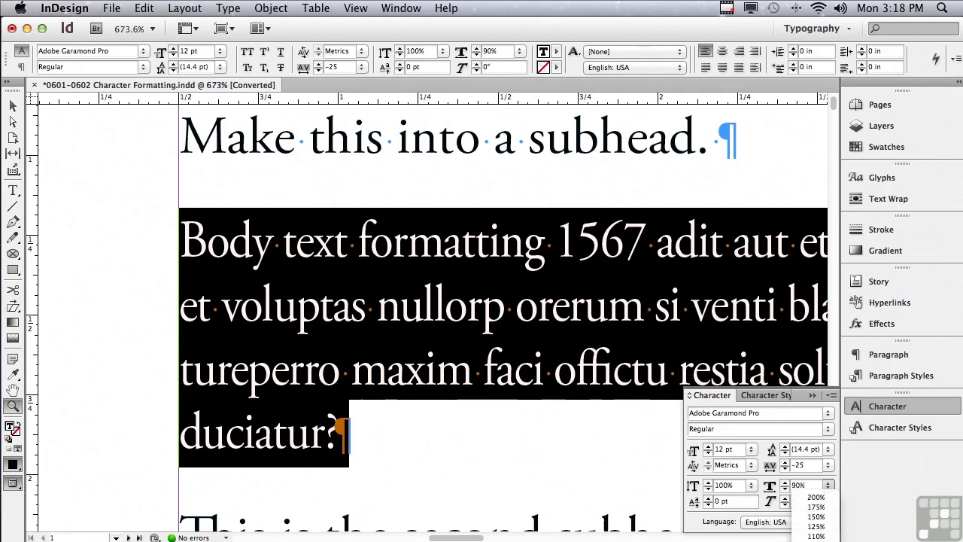
{"action": "left_click", "coordinate": [816, 541]}
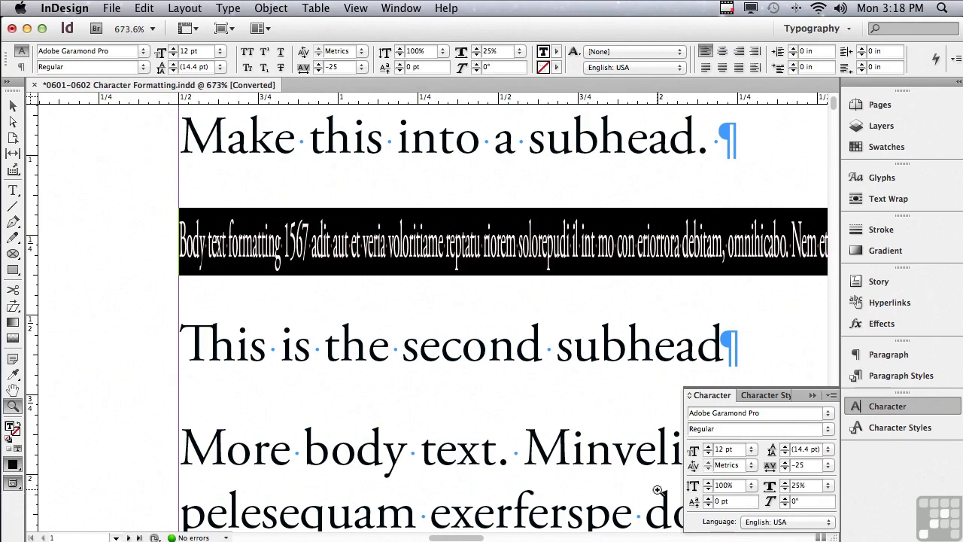
{"action": "left_click", "coordinate": [828, 486]}
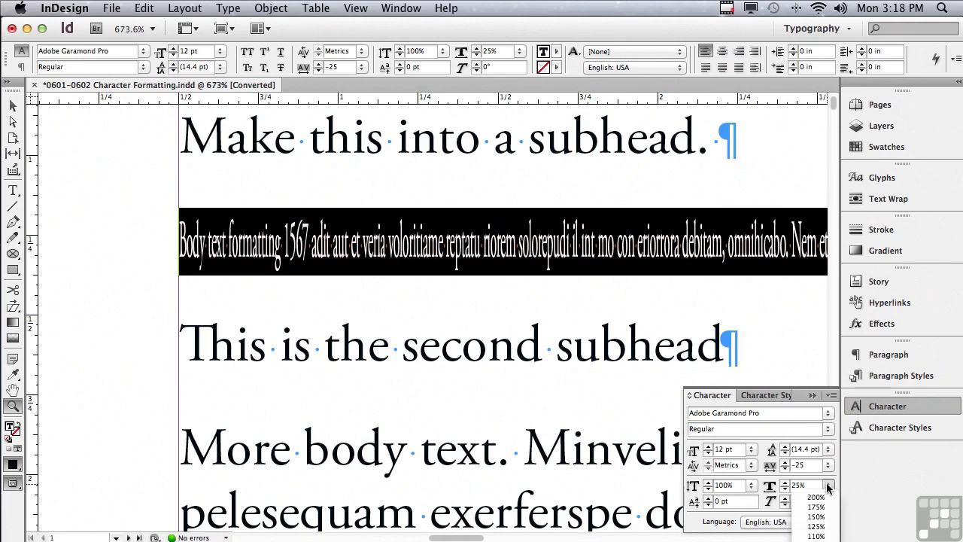
Return horizontal and vertical scale to 100%, briefly comparing vertical scale at 90%
{"action": "left_click", "coordinate": [817, 531]}
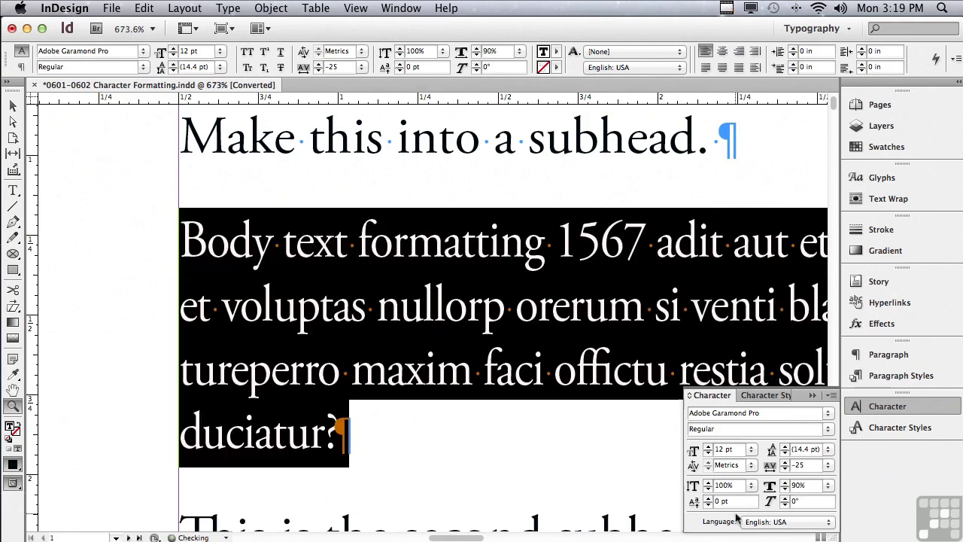
{"action": "left_click", "coordinate": [828, 486]}
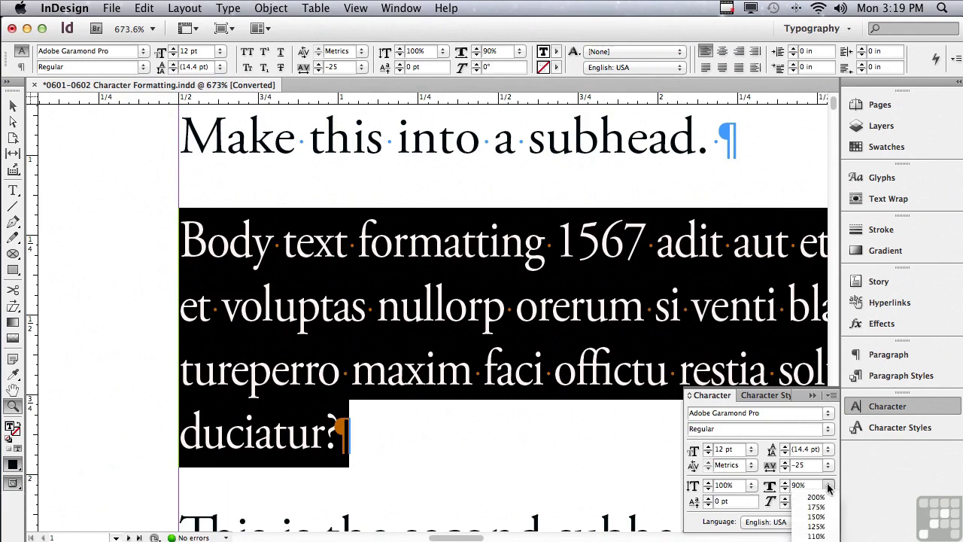
{"action": "left_click", "coordinate": [819, 534]}
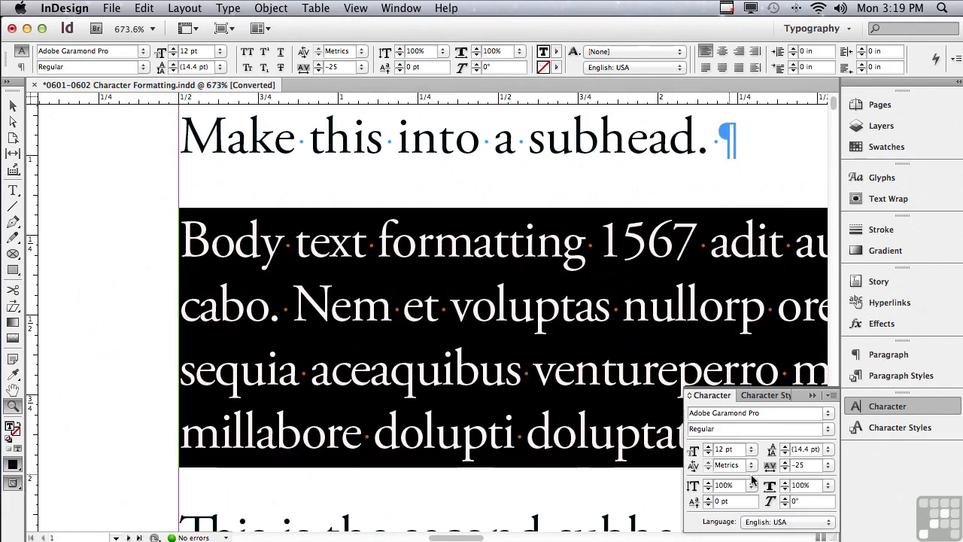
{"action": "left_click", "coordinate": [828, 486]}
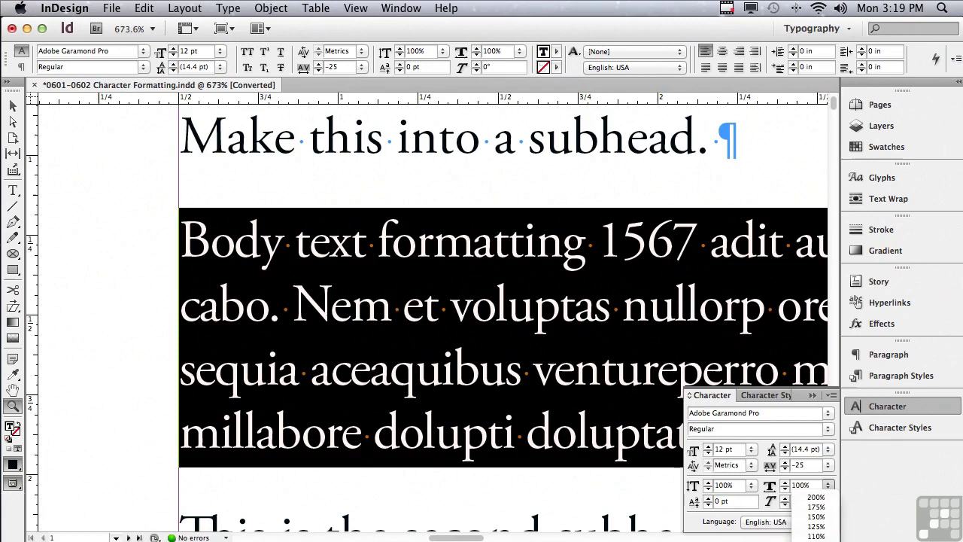
{"action": "left_click", "coordinate": [819, 535]}
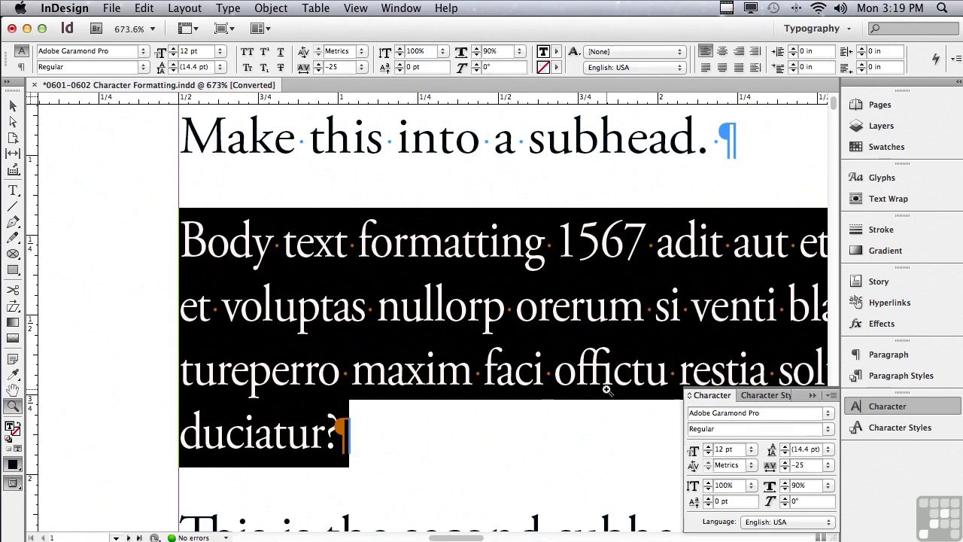
{"action": "left_click", "coordinate": [828, 486]}
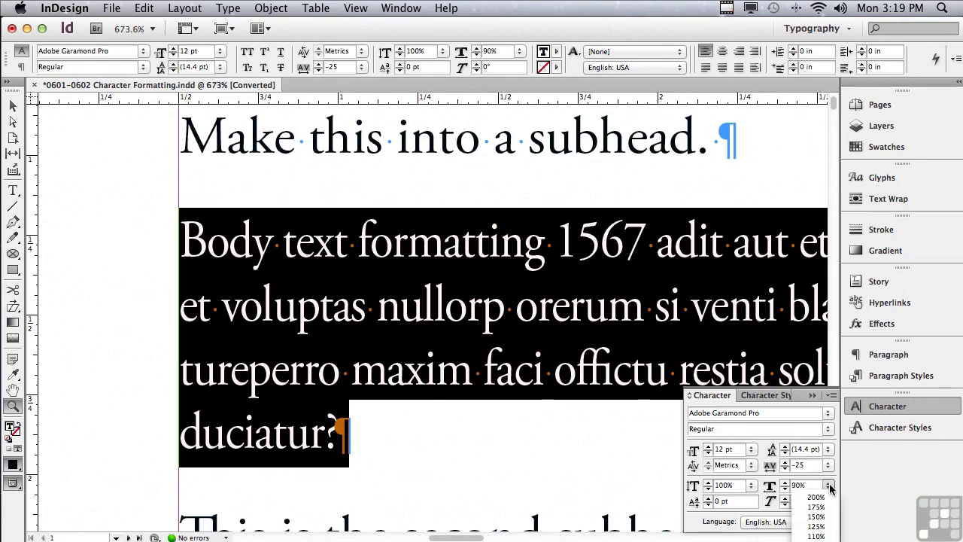
{"action": "left_click", "coordinate": [816, 536]}
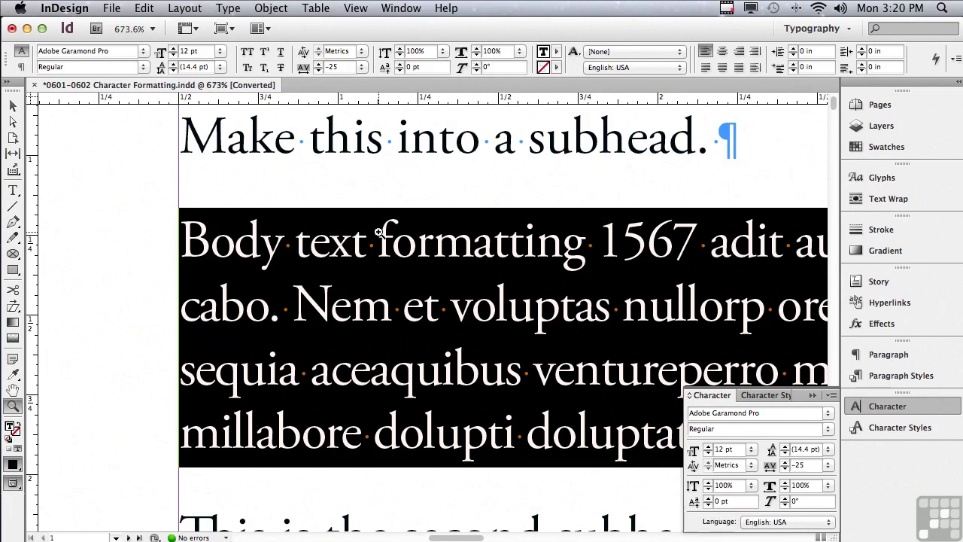
Type 'LOGO' right after 'Body' in the first body paragraph
{"action": "left_click", "coordinate": [13, 190]}
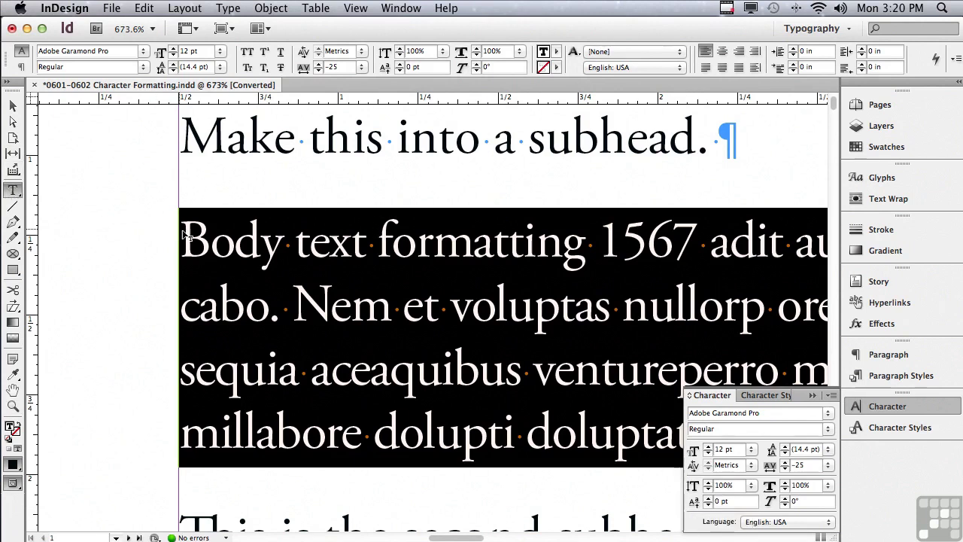
{"action": "left_click", "coordinate": [282, 242]}
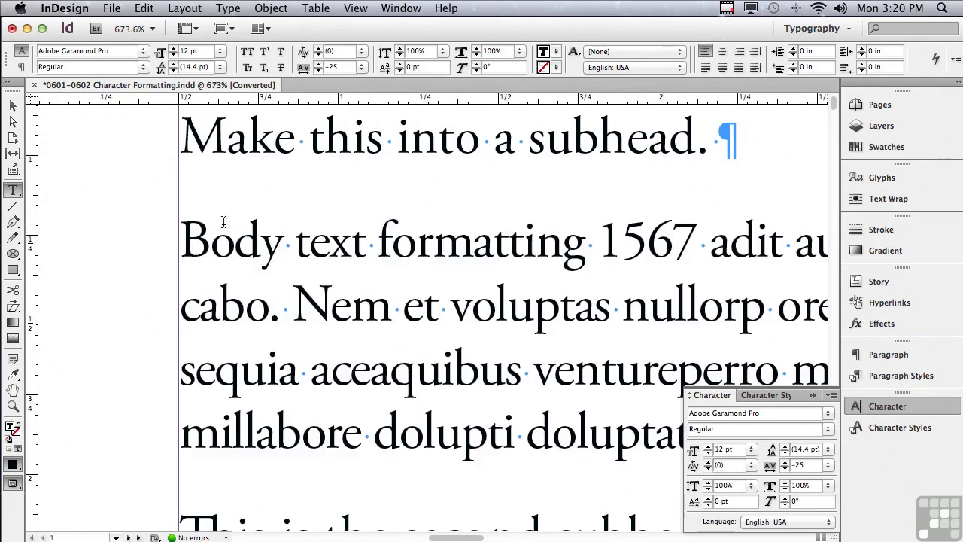
{"action": "type", "text": "LOGO"}
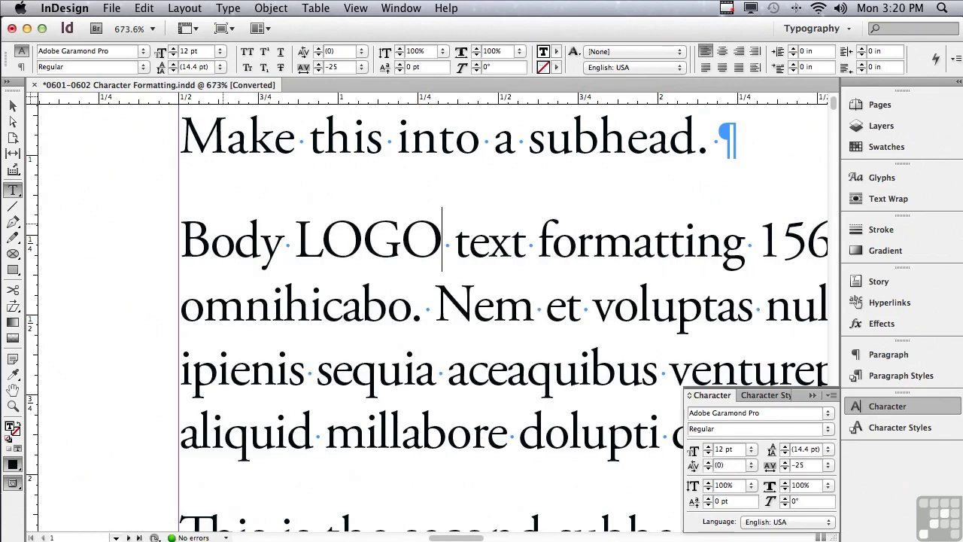
Insert the Registered Trademark symbol ® after LOGO and select it
{"action": "left_click", "coordinate": [234, 10]}
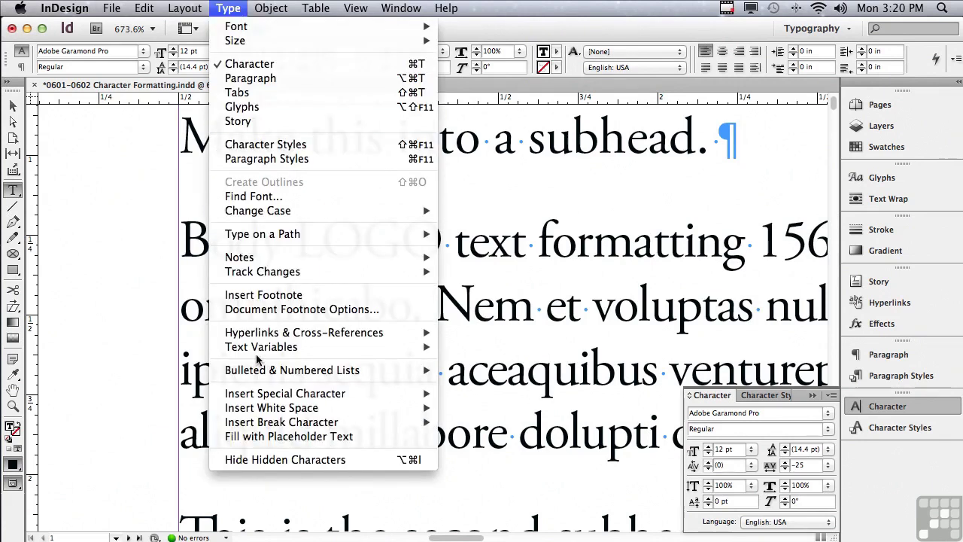
{"action": "mouse_move", "coordinate": [255, 395]}
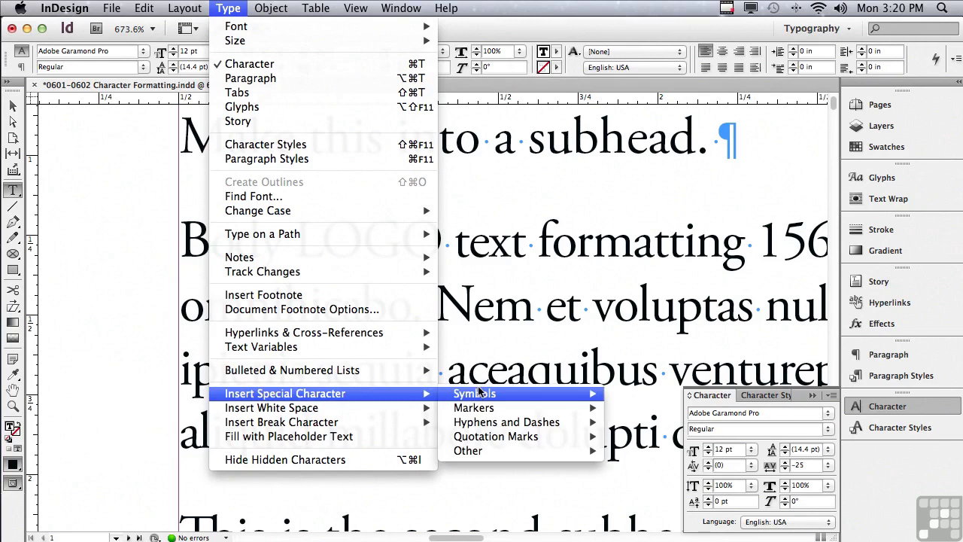
{"action": "mouse_move", "coordinate": [478, 396]}
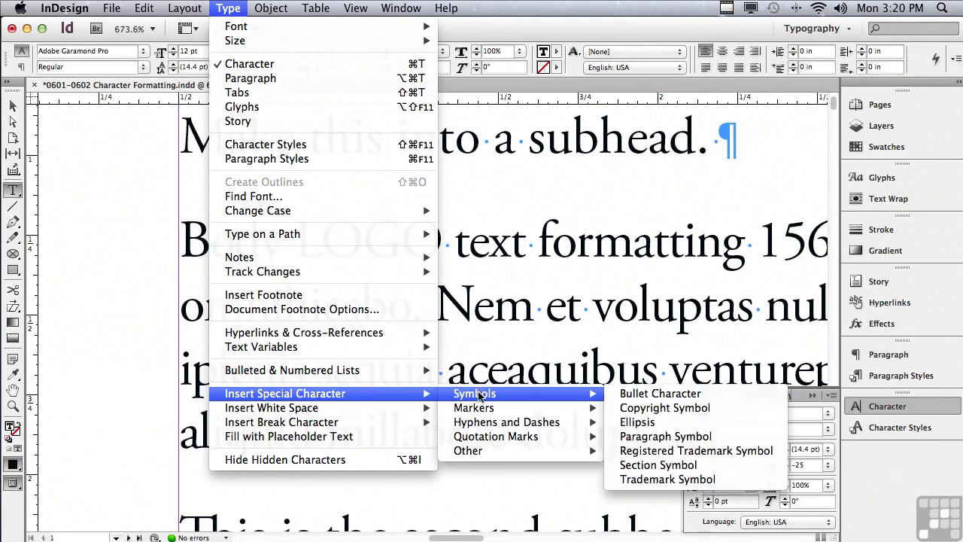
{"action": "left_click", "coordinate": [660, 451]}
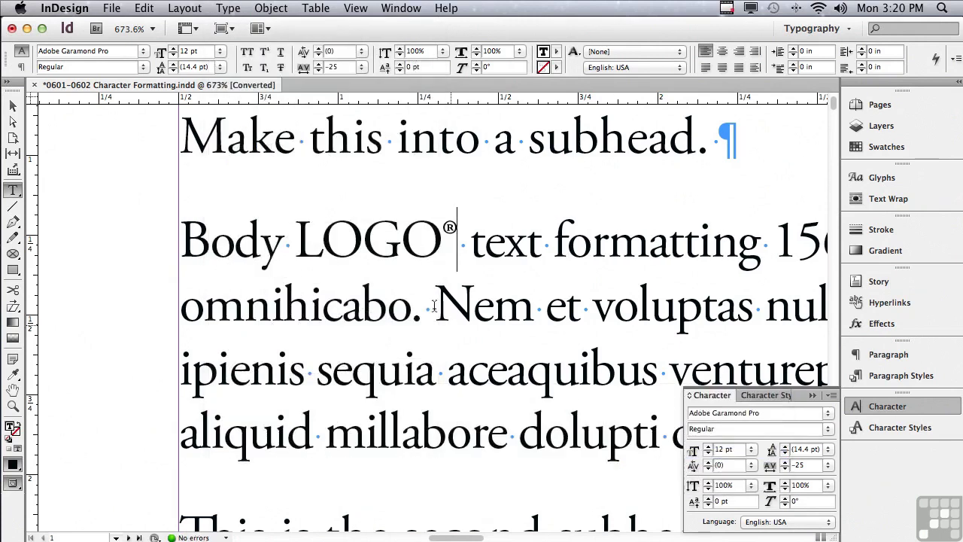
{"action": "left_click_drag", "start_coordinate": [439, 239], "coordinate": [458, 241]}
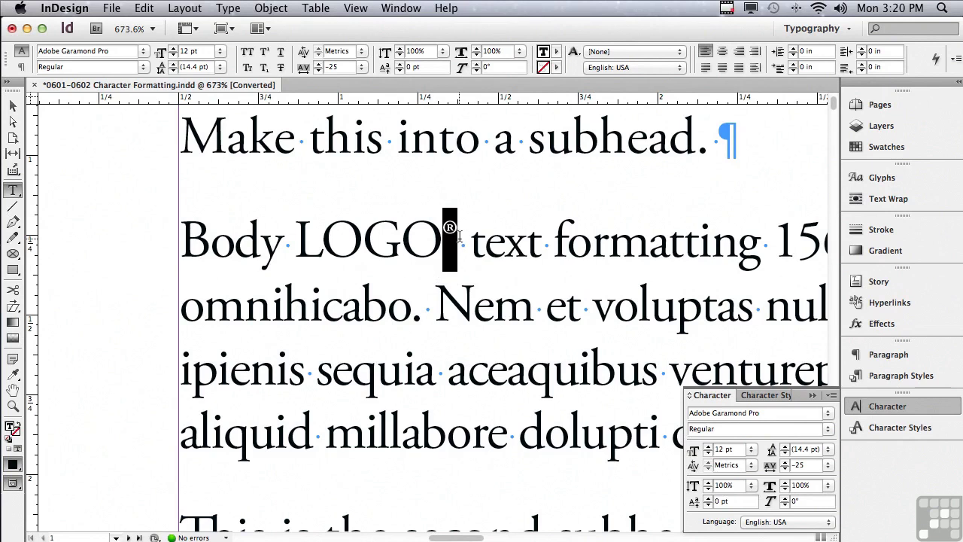
Step the ® font size down to 9 pt and its baseline shift up to 2 pt
{"action": "left_click", "coordinate": [708, 453]}
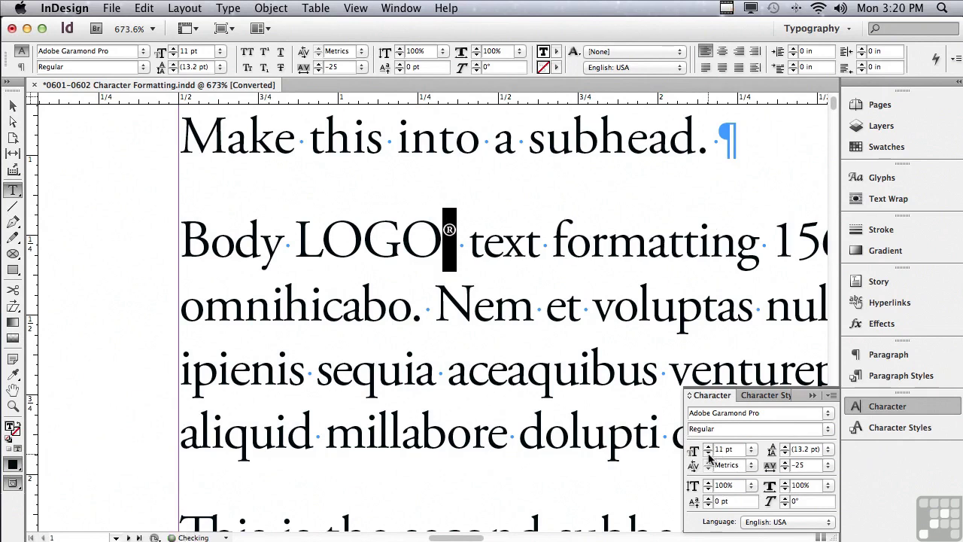
{"action": "left_click", "coordinate": [708, 453]}
{"action": "left_click", "coordinate": [708, 453]}
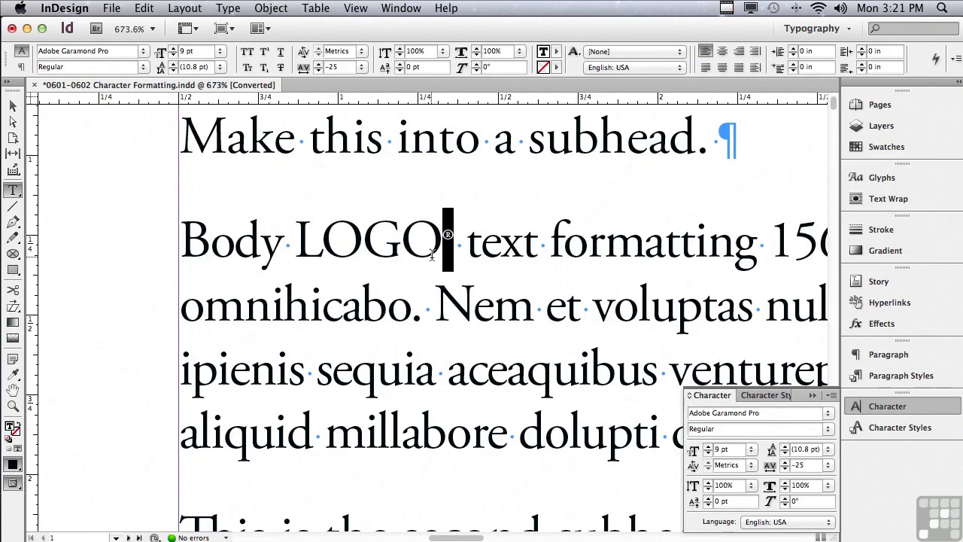
{"action": "left_click", "coordinate": [708, 499]}
{"action": "left_click", "coordinate": [708, 500]}
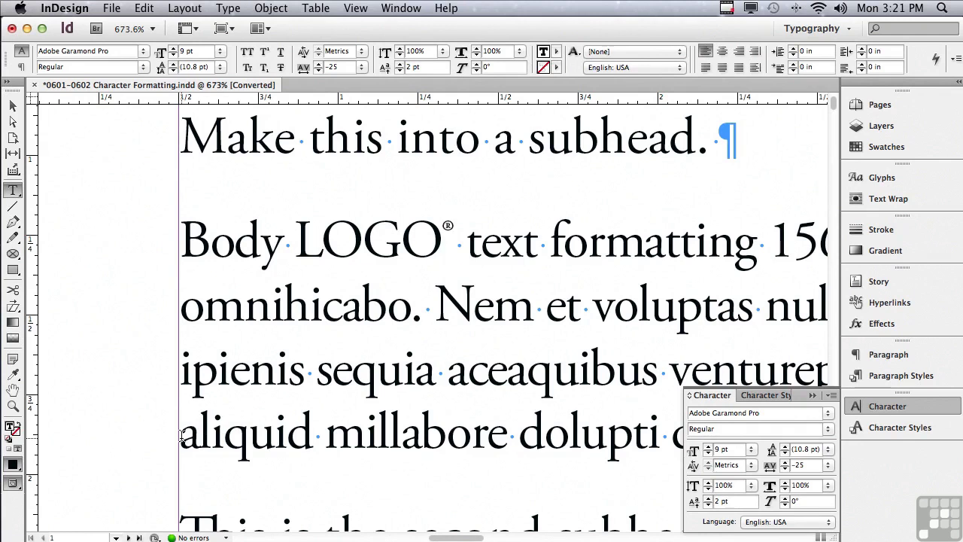
Select 'aliquid' and set its font style to Adobe Garamond Pro Italic
{"action": "left_click_drag", "start_coordinate": [183, 434], "coordinate": [305, 435]}
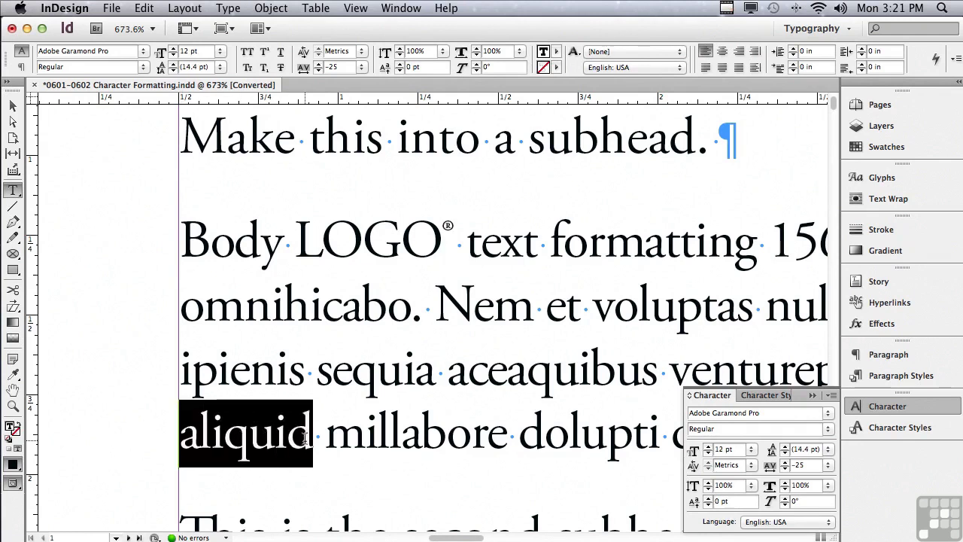
{"action": "left_click", "coordinate": [828, 431]}
{"action": "left_click", "coordinate": [826, 447]}
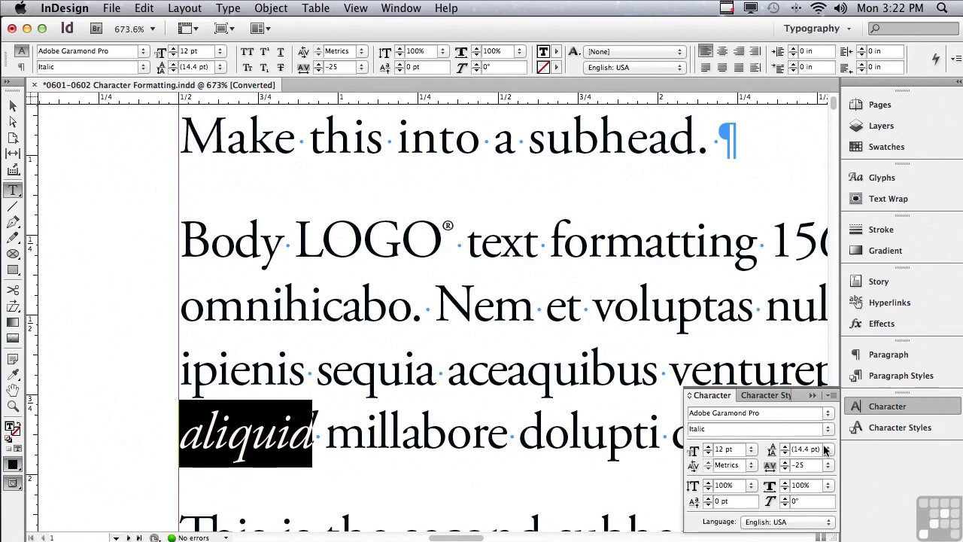
Raise the Character panel Skew value on 'millabore' to 14° and verify the slanted word
{"action": "left_click_drag", "start_coordinate": [325, 434], "coordinate": [503, 438]}
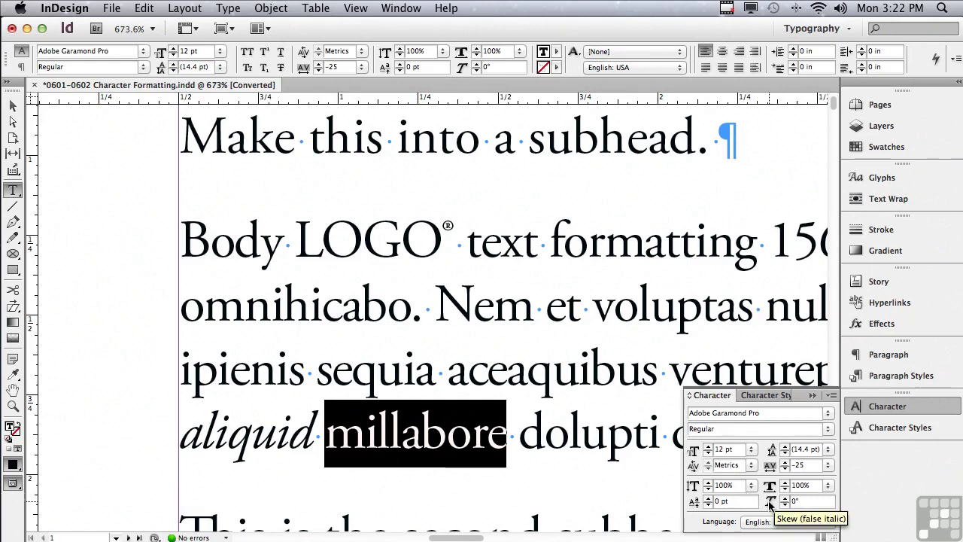
{"action": "left_click", "coordinate": [784, 498]}
{"action": "left_click", "coordinate": [784, 498]}
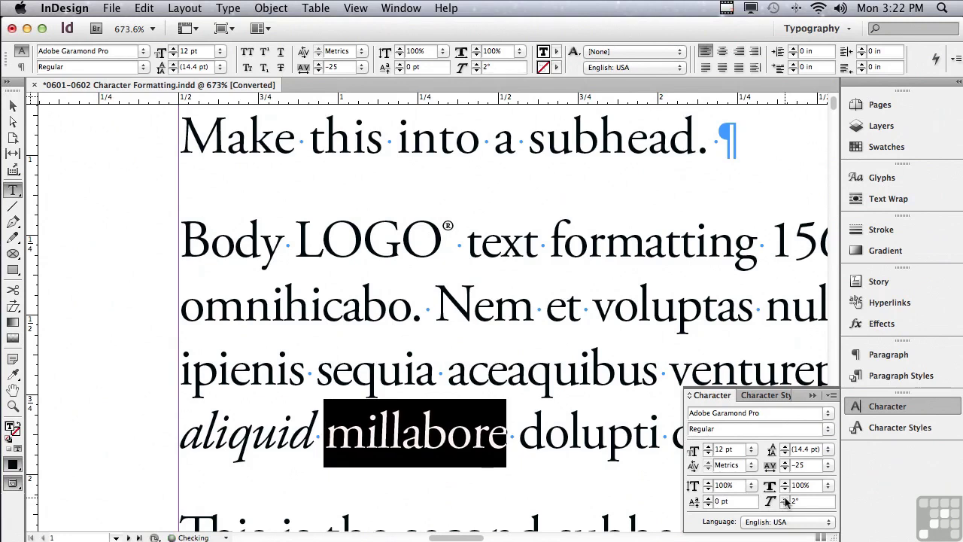
{"action": "left_click", "coordinate": [784, 499]}
{"action": "left_click", "coordinate": [785, 498]}
{"action": "left_click", "coordinate": [785, 498]}
{"action": "left_click", "coordinate": [784, 499]}
{"action": "left_click", "coordinate": [784, 498]}
{"action": "left_click", "coordinate": [784, 499]}
{"action": "left_click", "coordinate": [784, 498]}
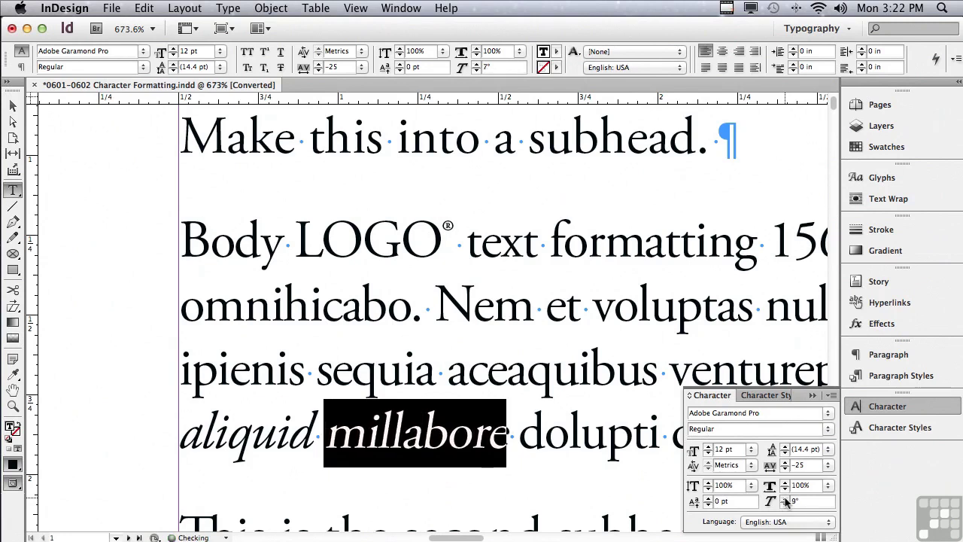
{"action": "left_click", "coordinate": [784, 498]}
{"action": "left_click", "coordinate": [784, 498]}
{"action": "left_click", "coordinate": [784, 499]}
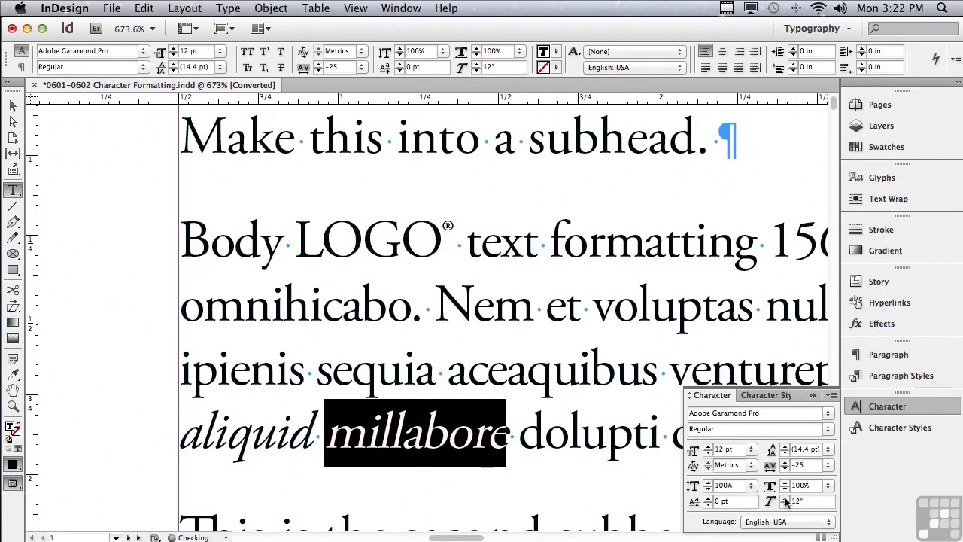
{"action": "left_click", "coordinate": [785, 500]}
{"action": "left_click", "coordinate": [785, 500]}
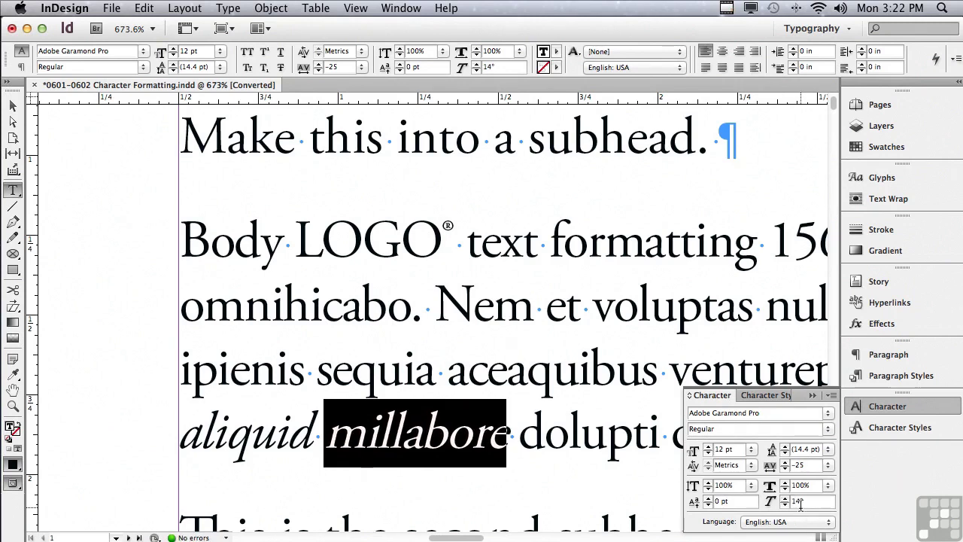
{"action": "left_click", "coordinate": [625, 433]}
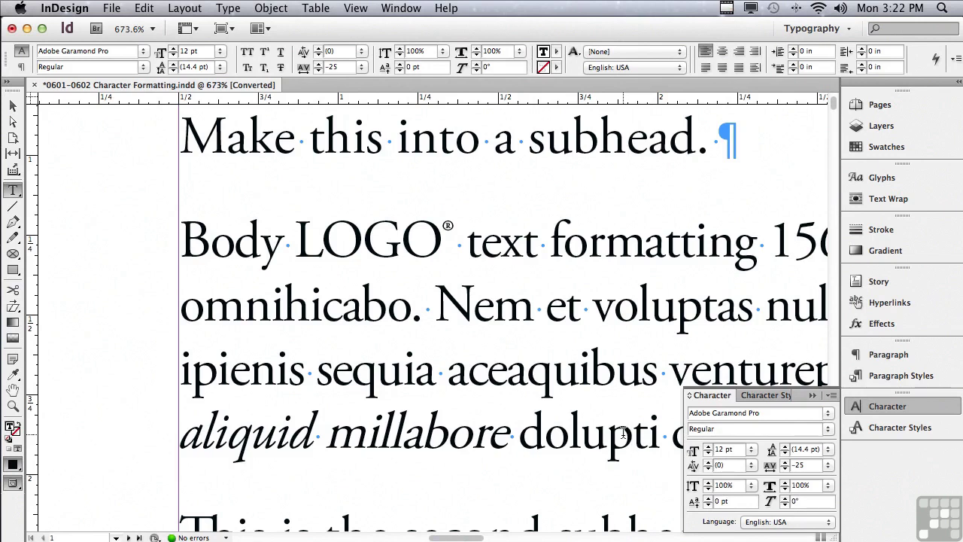
{"action": "left_click_drag", "start_coordinate": [329, 440], "coordinate": [507, 442]}
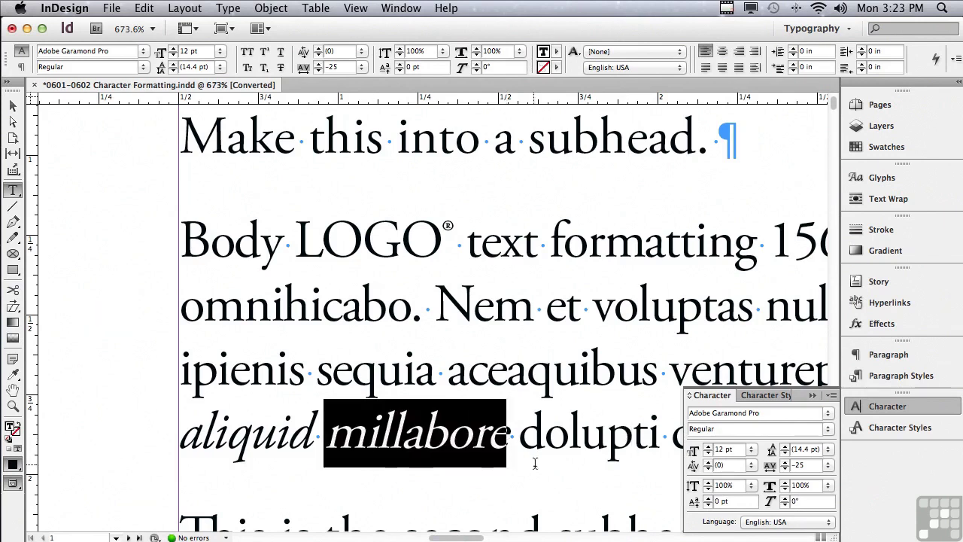